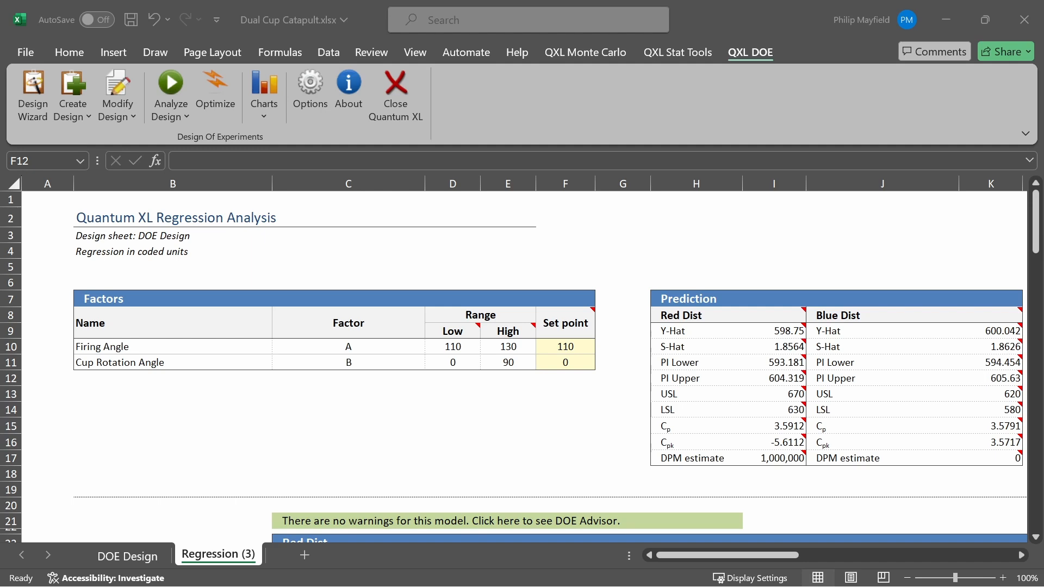
Start the Quantum XL DOE optimizer, keeping Firing Angle at 110 to 130 and Cup Rotation Angle at 0 to 90, both continuous
left_click(733, 59)
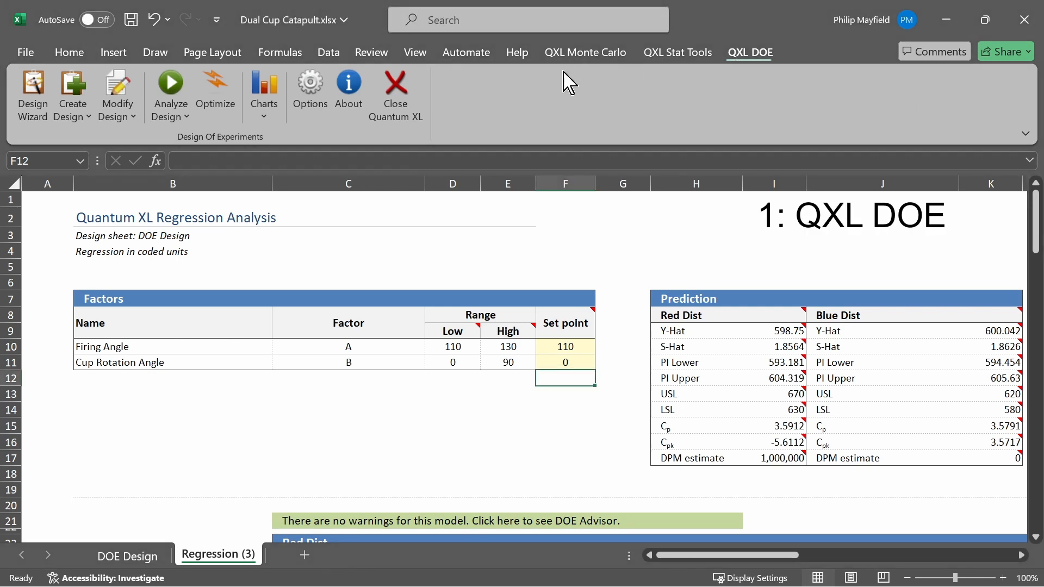
left_click(227, 110)
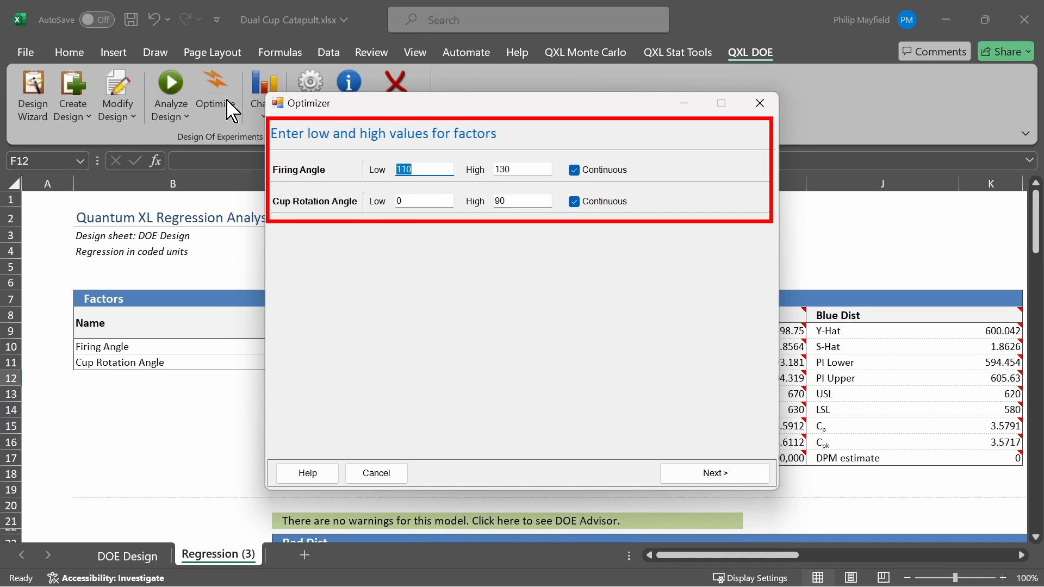
left_click(700, 474)
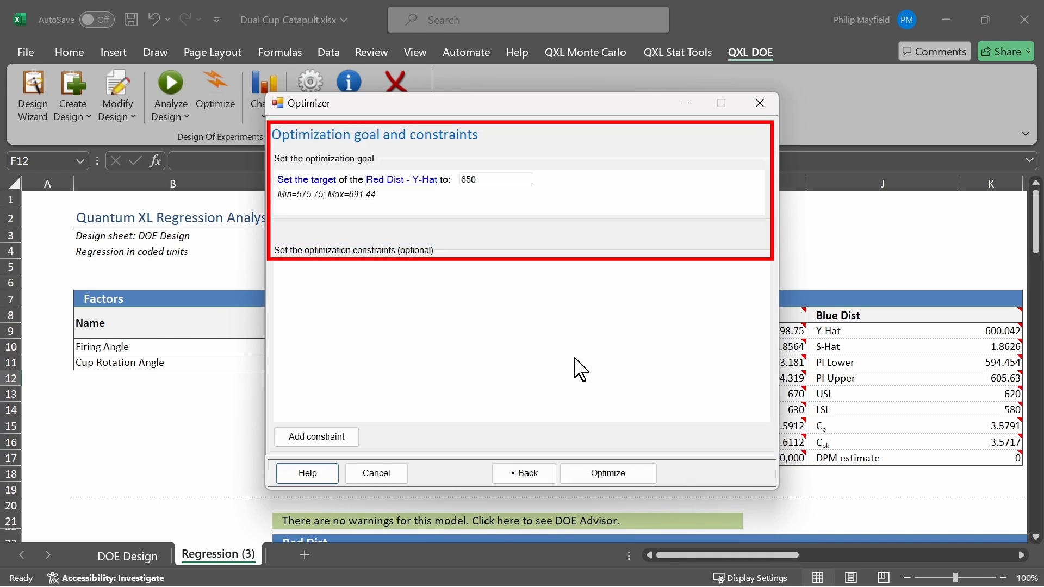
Check the blue and red ball targets of the Green Belt CCD exercise on the virtual dual catapult page in Chrome
key("alt+Tab")
key("alt+Tab")
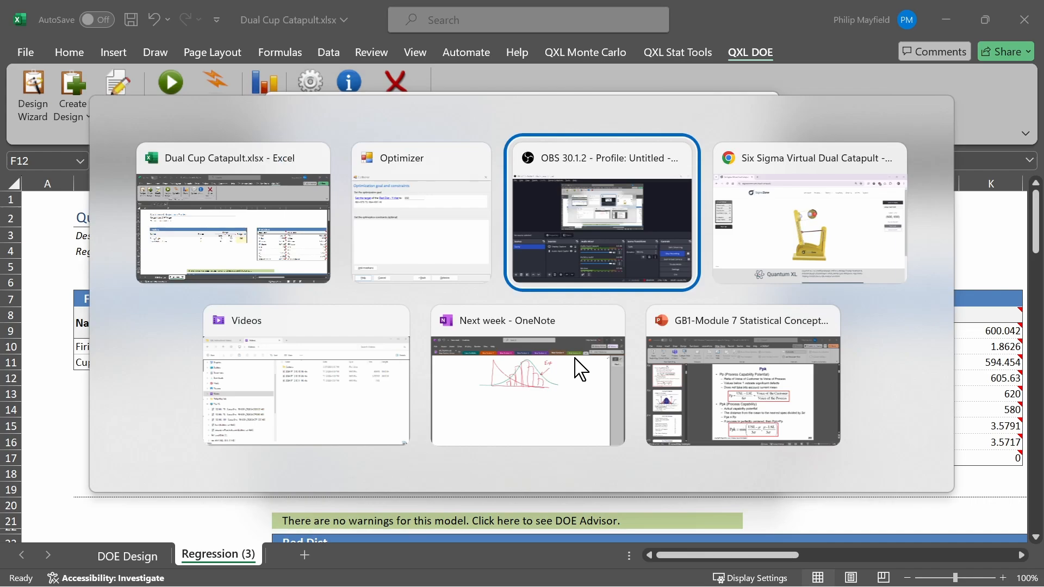
key("alt+Tab")
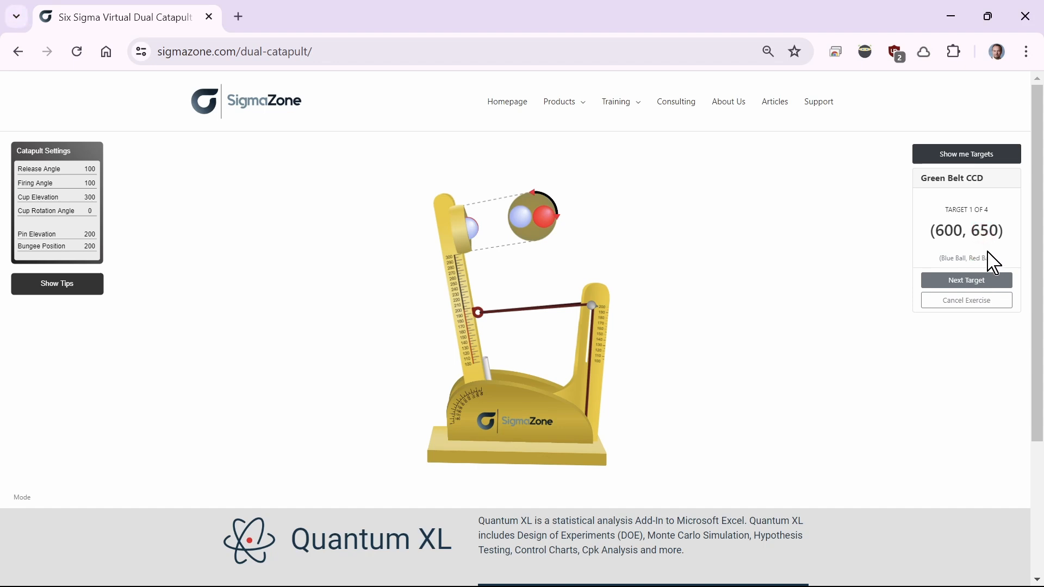
key("alt+Tab")
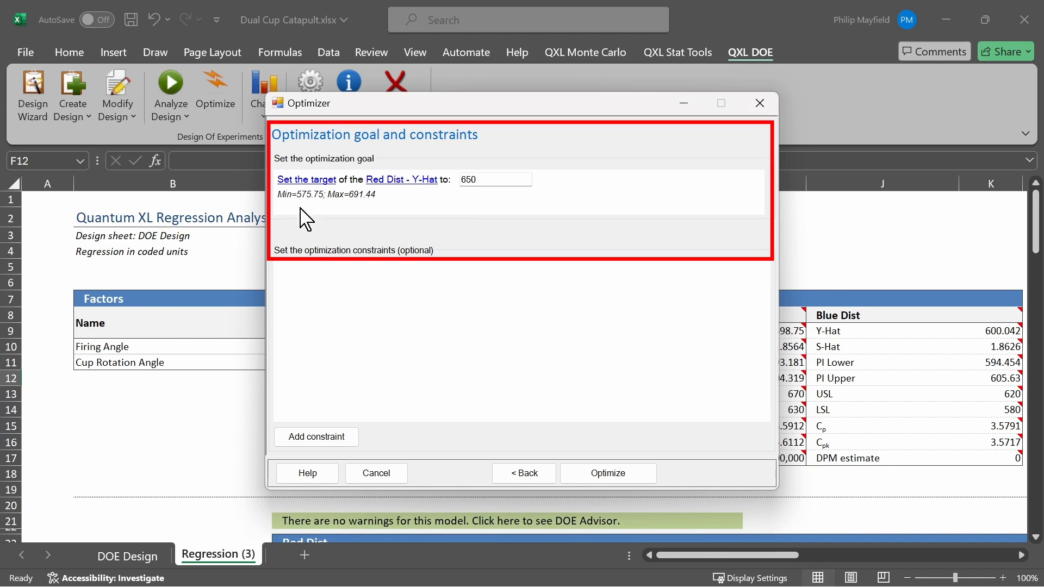
Optimize with the goal of setting the target of Red Dist - Y-Hat to 650, and save the result to the worksheet
left_click(307, 187)
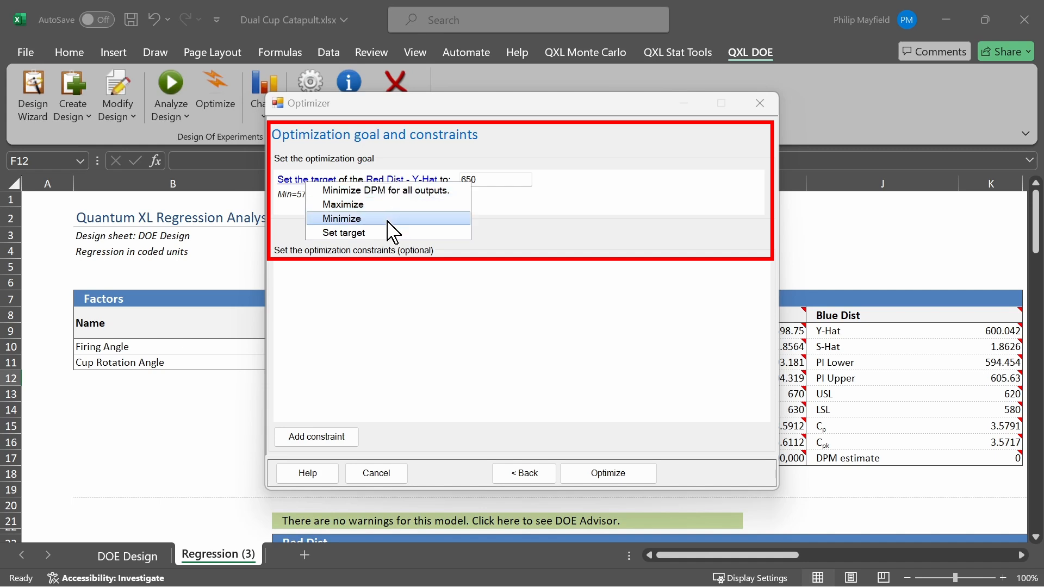
left_click(384, 243)
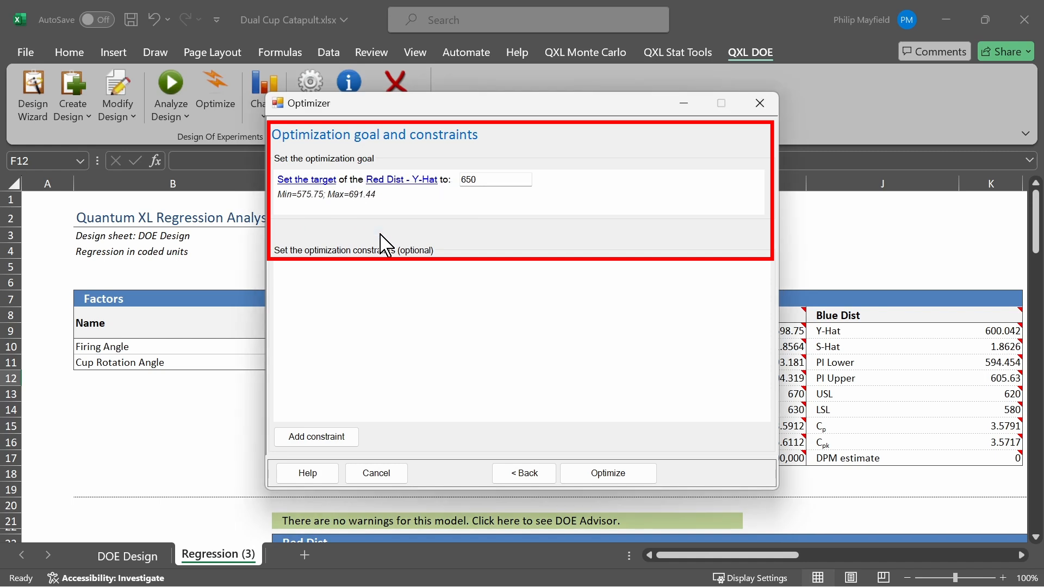
double_click(500, 181)
left_click(634, 481)
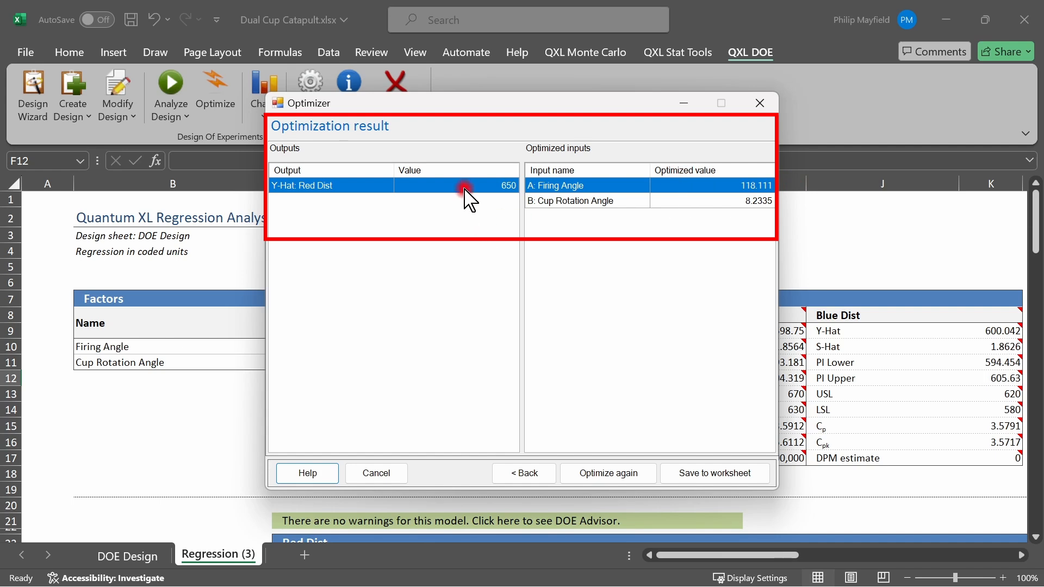
left_click(738, 482)
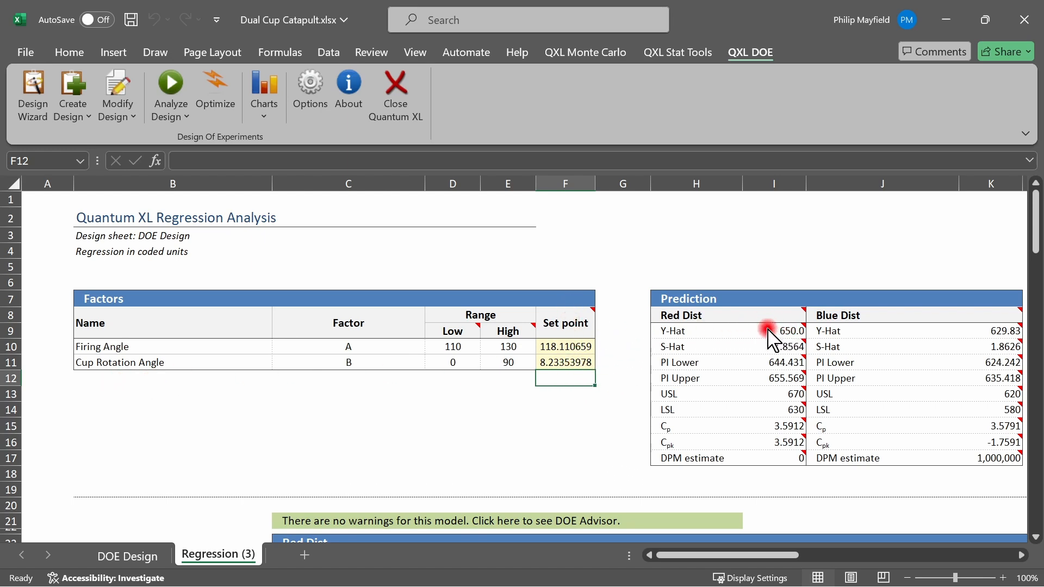
In the virtual catapult in Chrome, set the firing angle to 118 and cup rotation angle to 8, and fire from a release angle of 185
mouse_move(748, 325)
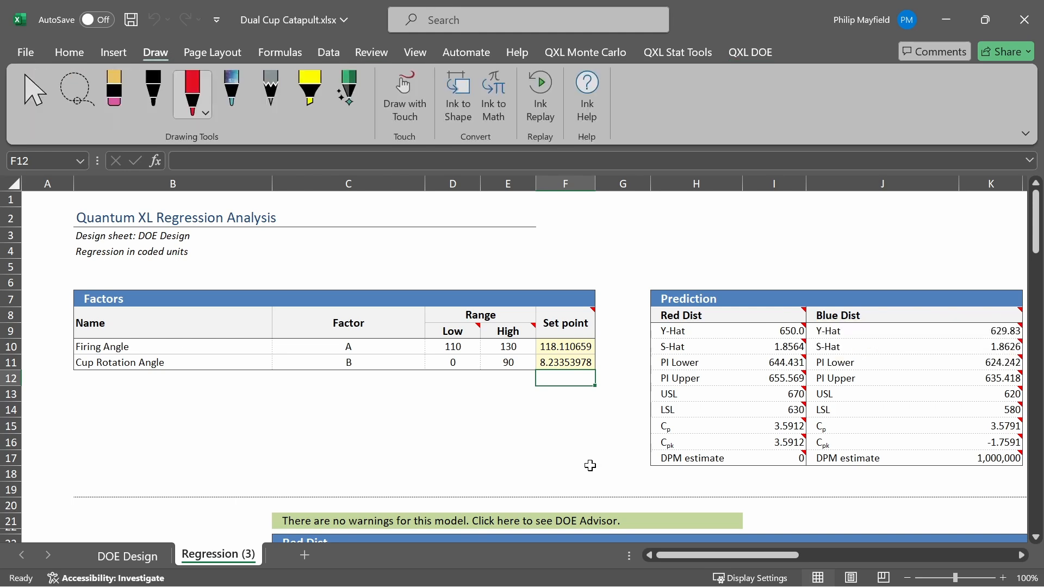
key("alt")
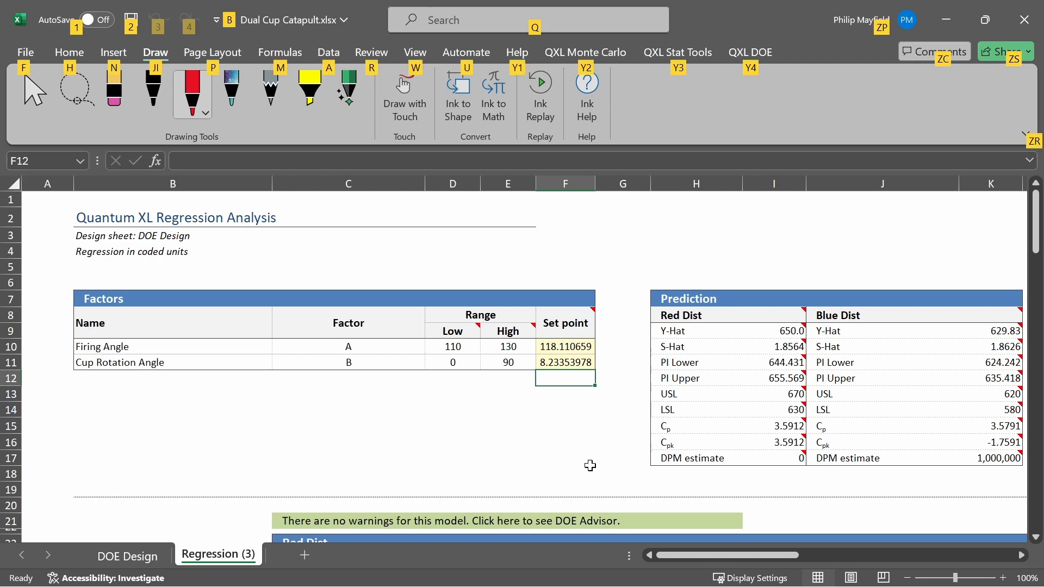
key("alt+Tab")
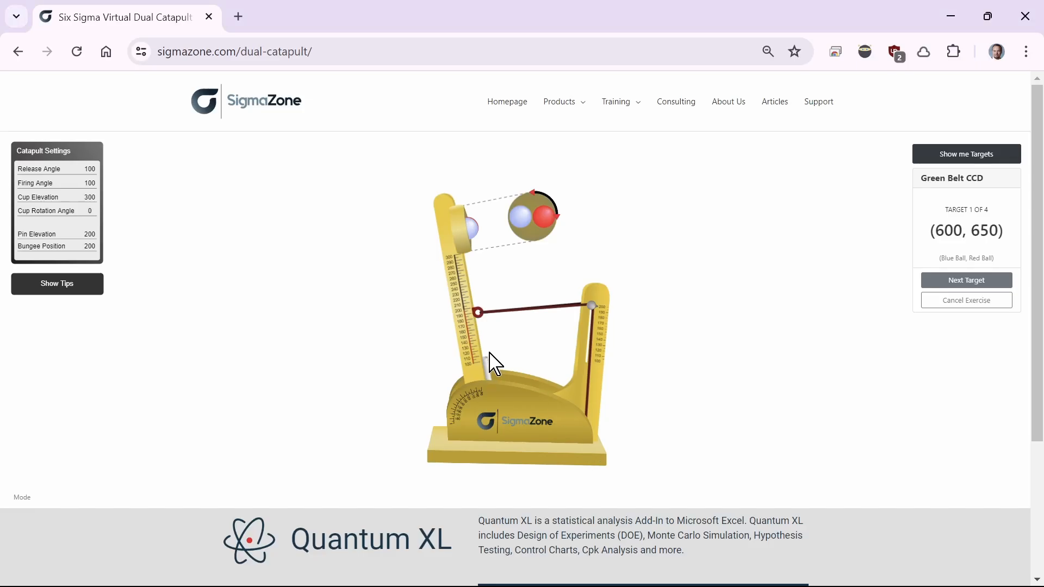
mouse_move(483, 363)
mouse_move(483, 363)
left_mouse_down()
mouse_move(466, 366)
mouse_move(477, 363)
left_mouse_up()
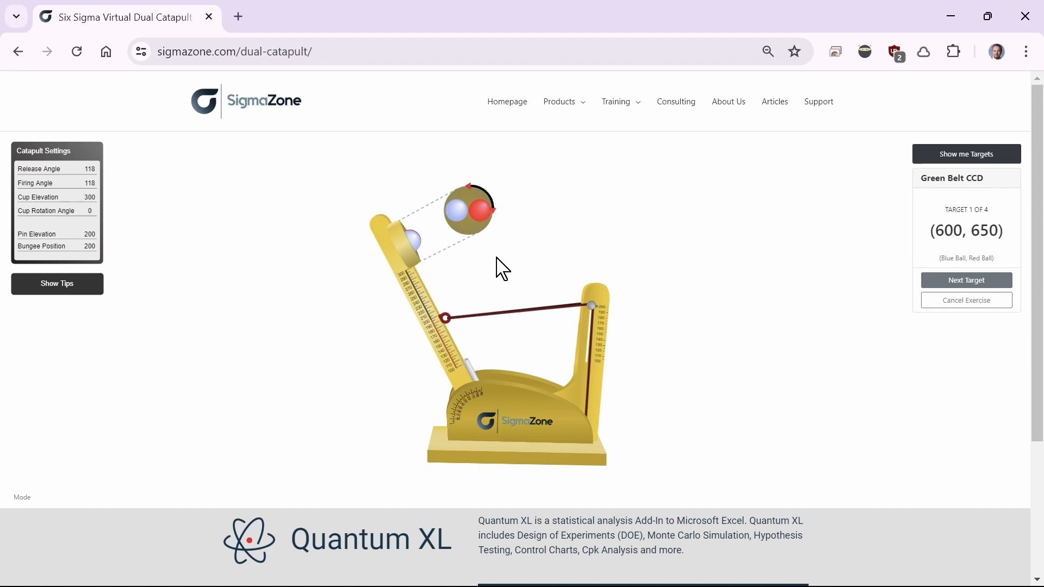
left_click_drag(466, 240, 469, 239)
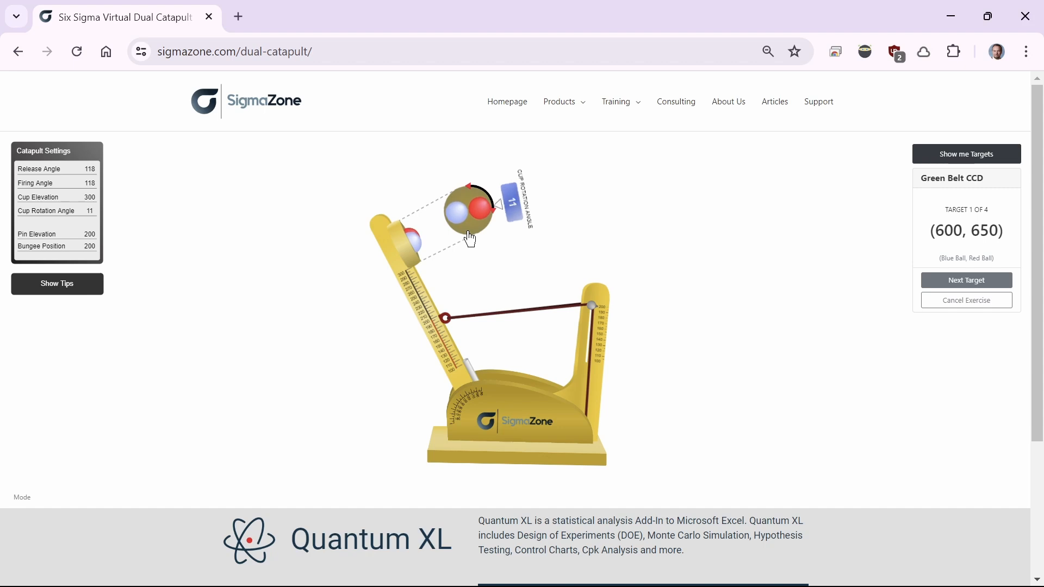
left_click_drag(470, 239, 468, 239)
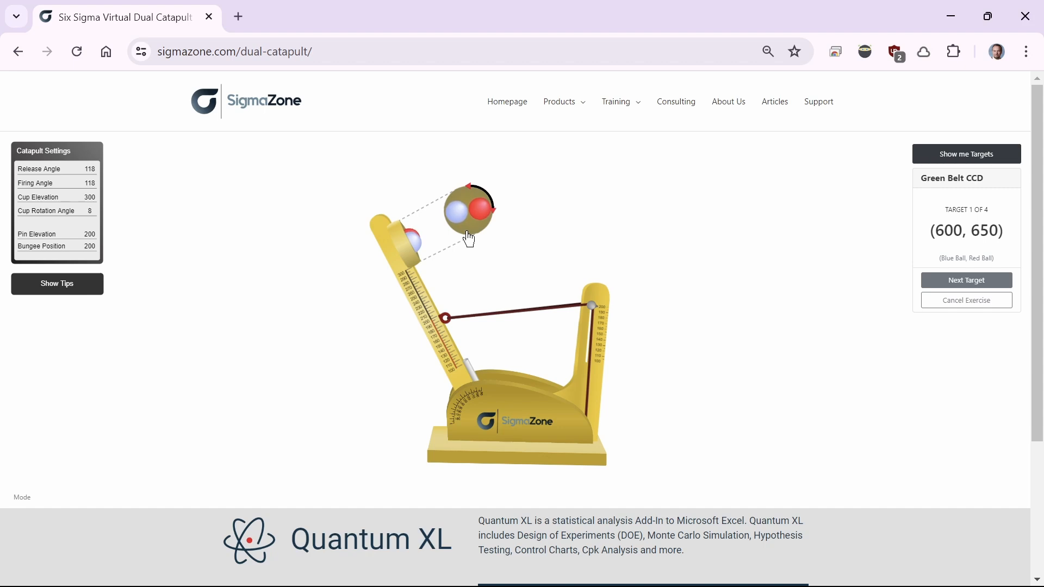
left_click_drag(378, 249, 205, 514)
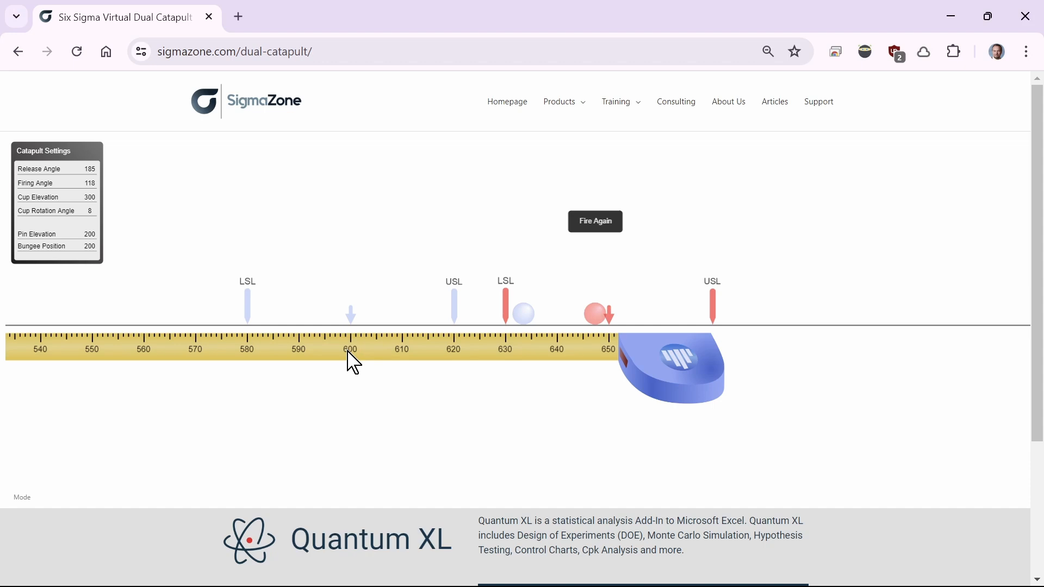
Return to the Excel workbook and restart the optimizer, keeping the existing low and high values for both factors
key("alt+Tab")
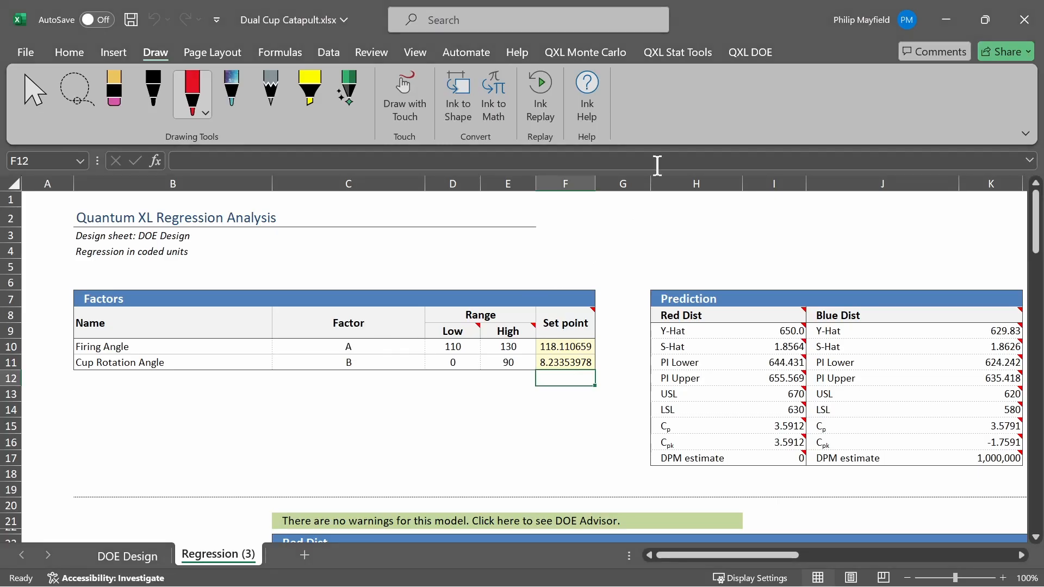
left_click(750, 52)
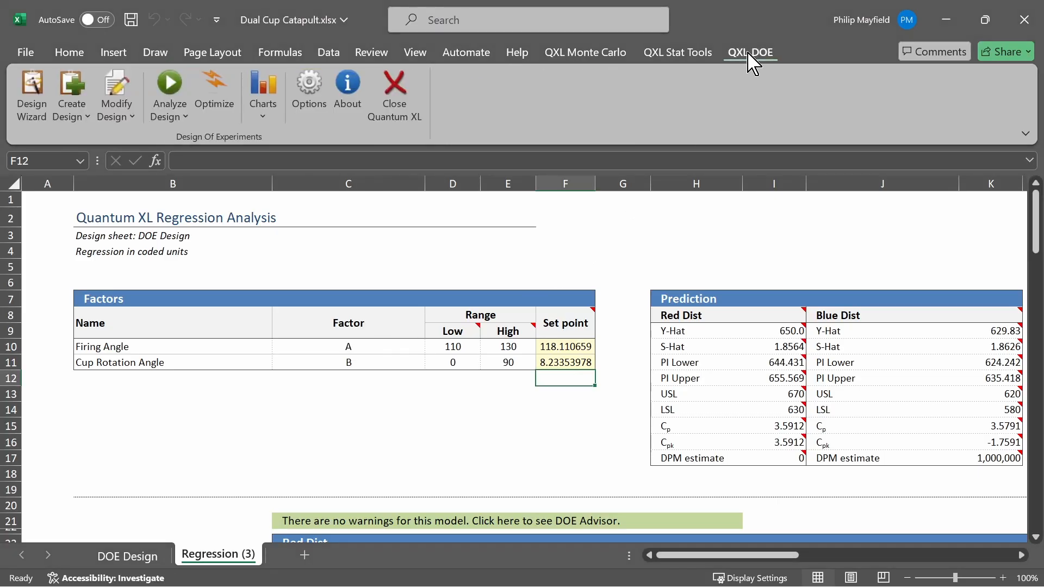
left_click(224, 106)
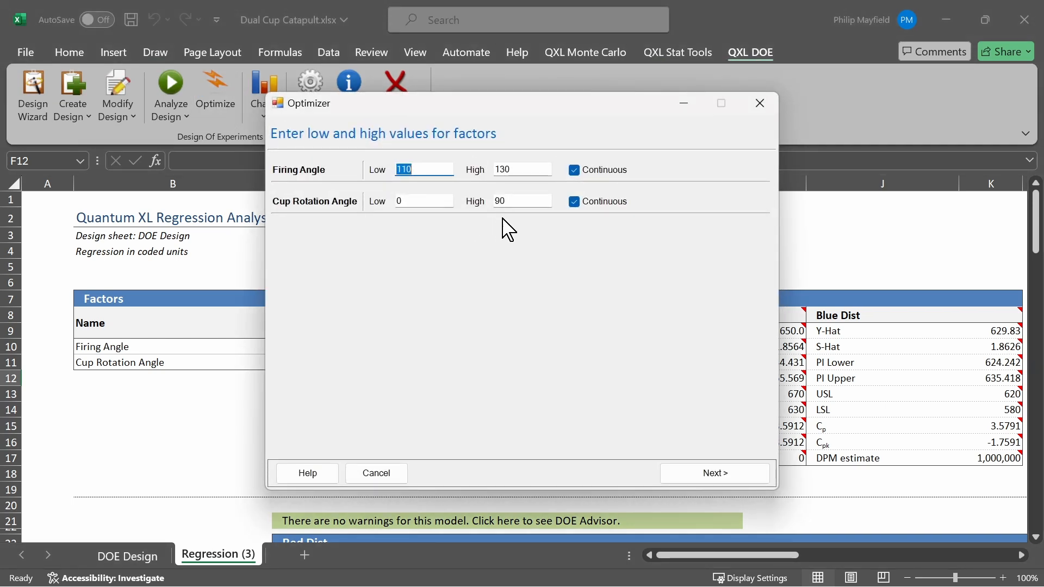
left_click(745, 478)
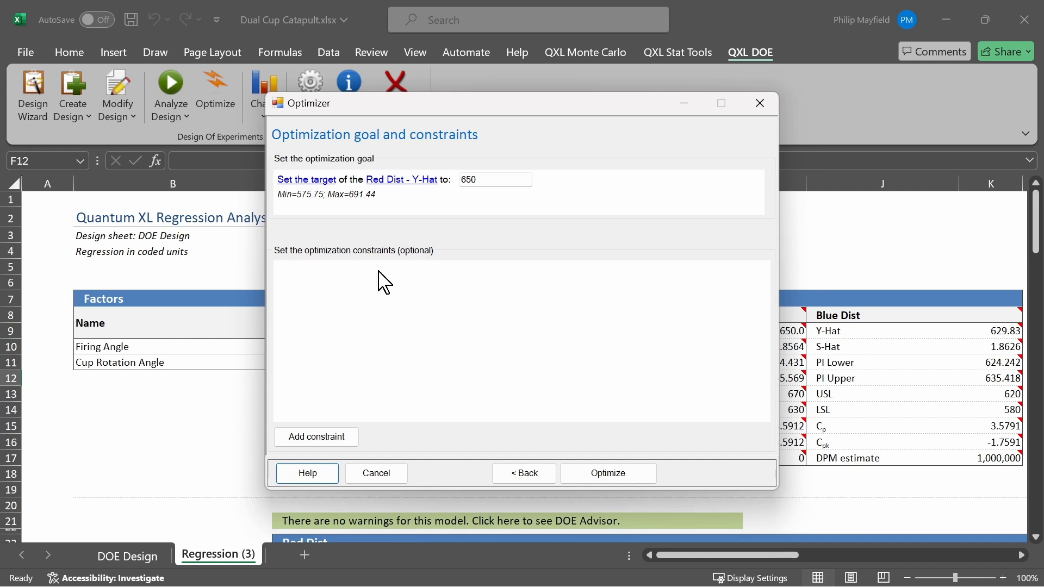
Add an optimization constraint on Blue Dist - Y-Hat that uses the between condition
left_click(353, 441)
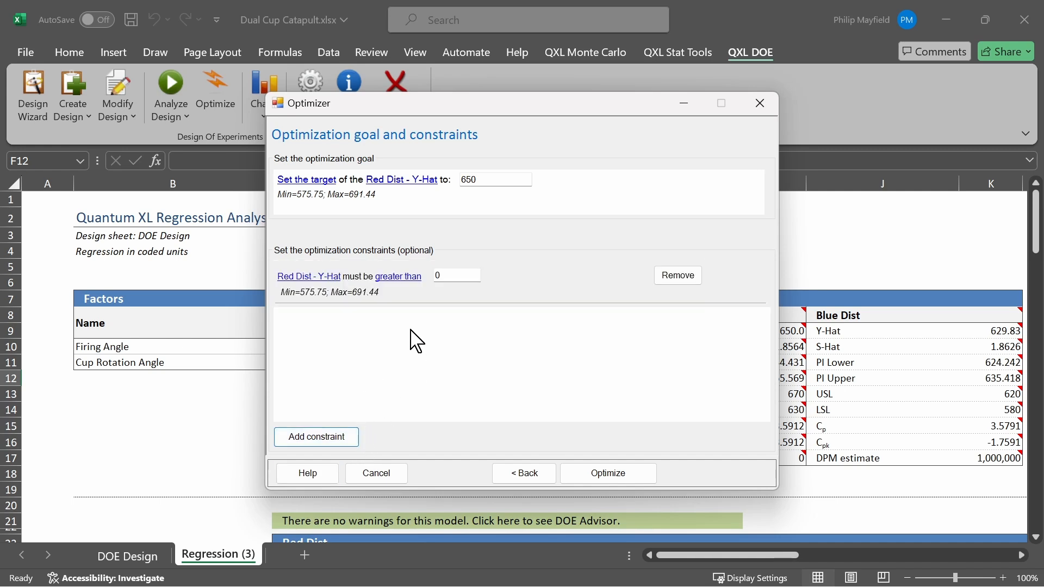
left_click(313, 281)
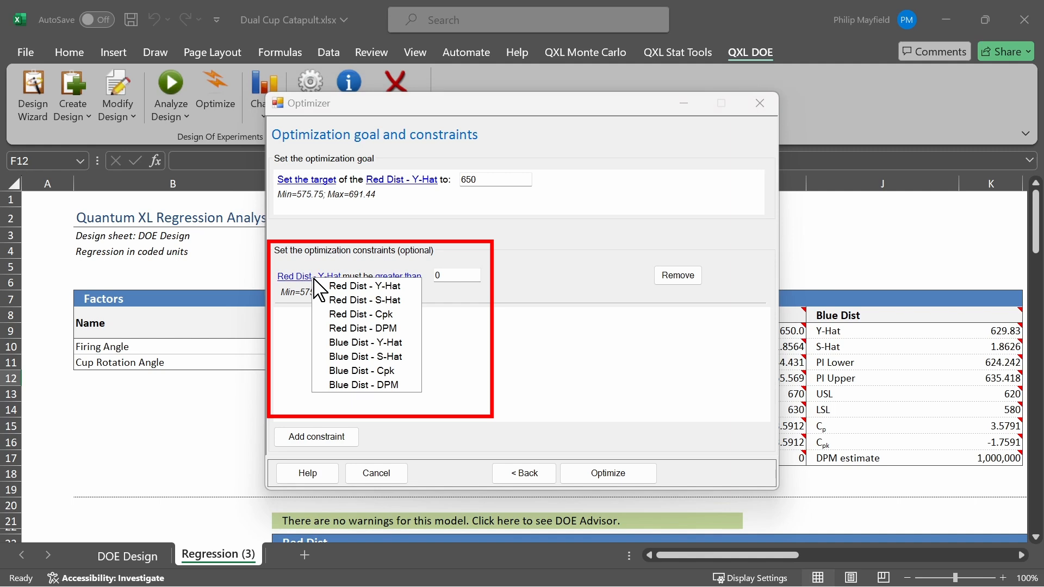
left_click(365, 342)
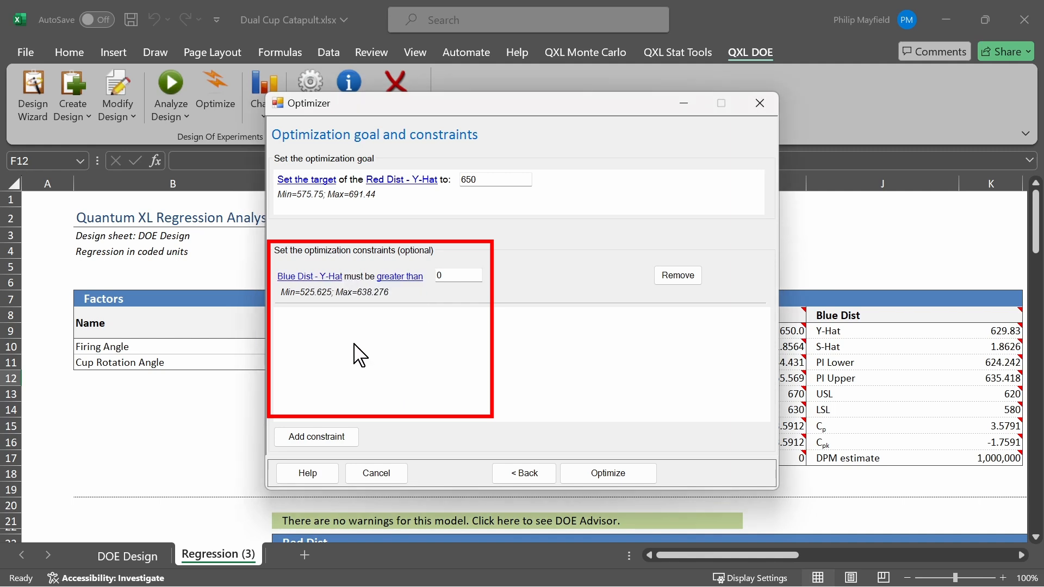
left_click(401, 283)
left_click(432, 314)
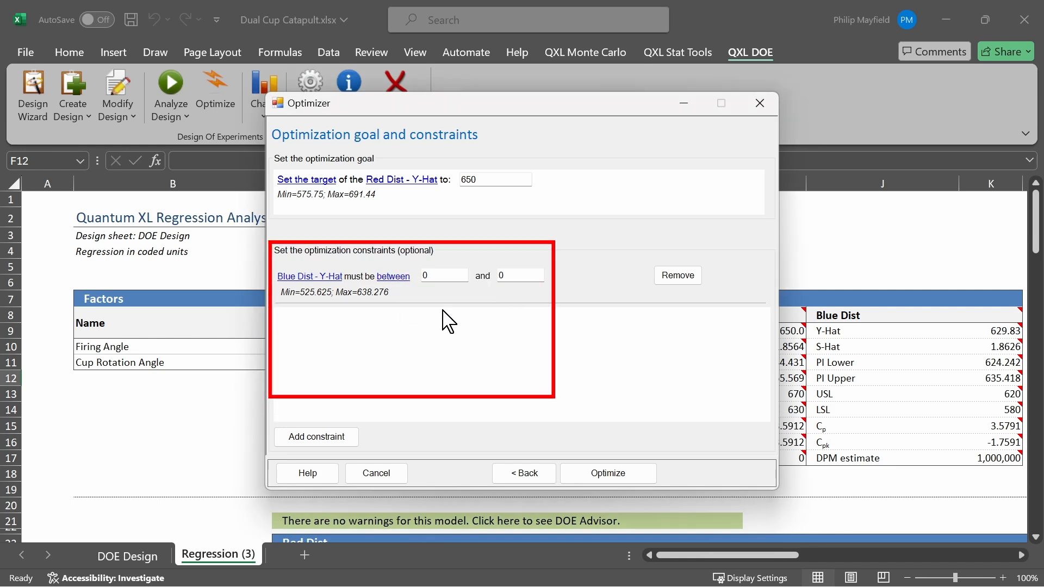
Optimize with the Blue Dist - Y-Hat constraint limits set to 599.9 and 600.1, and save the result to the worksheet
left_click(436, 275)
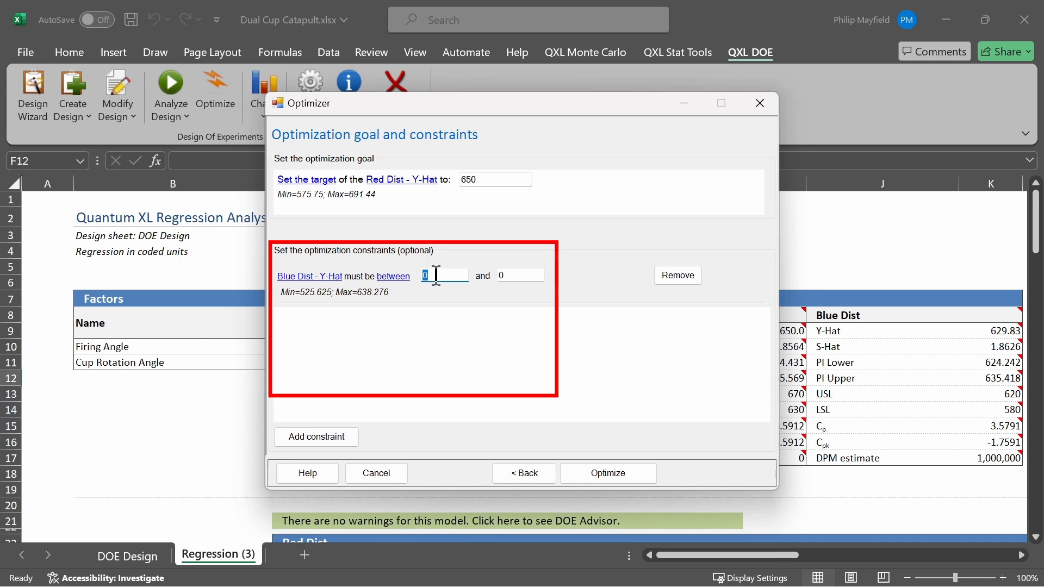
type("99.9")
key("Tab")
type("600.1")
left_click(593, 474)
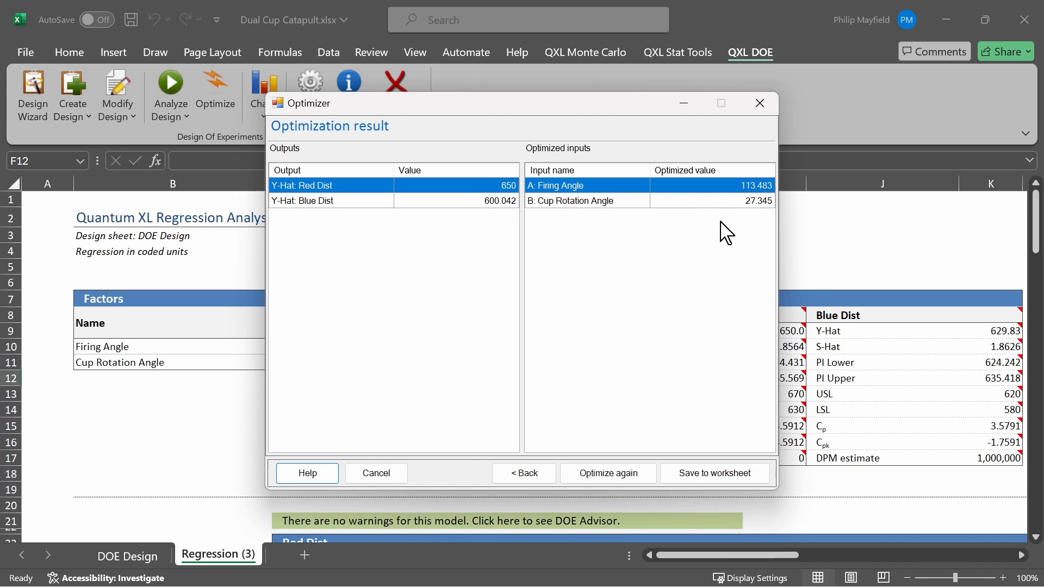
left_click(726, 478)
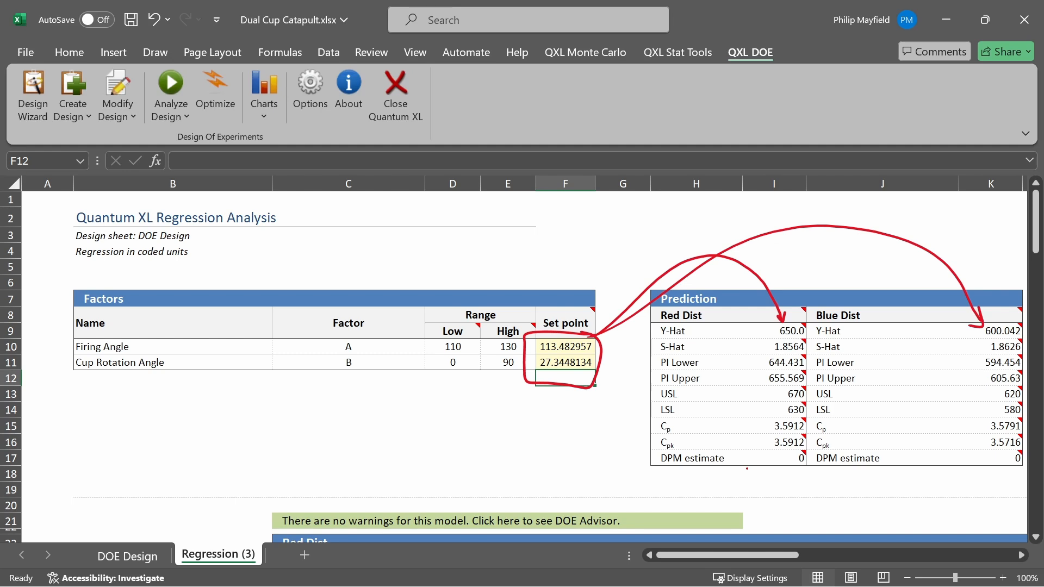
In the virtual catapult in Chrome, set the firing angle to 113 and cup rotation angle to 27, and fire again from 185
key("alt+Tab")
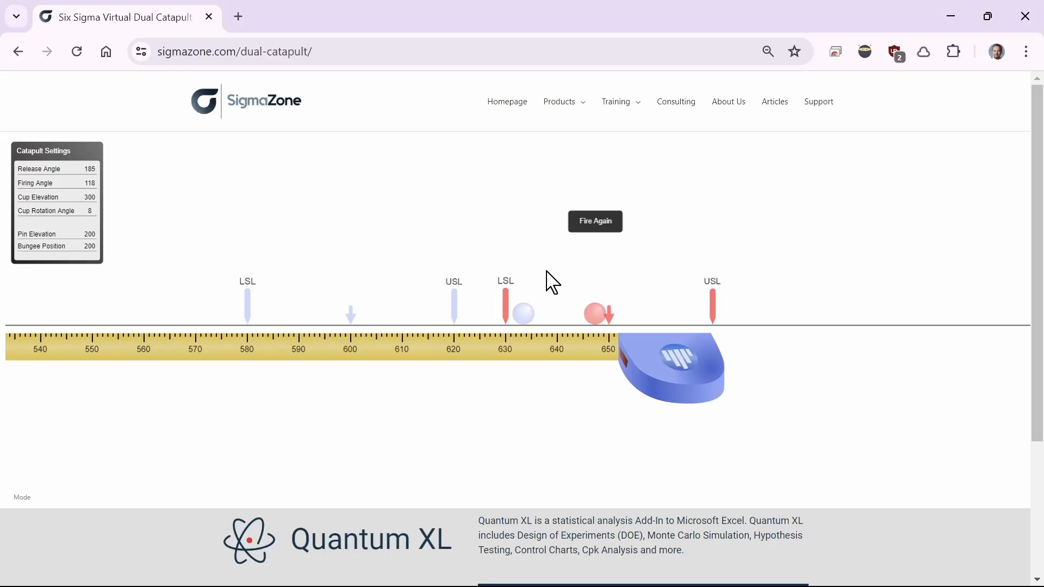
left_click(590, 228)
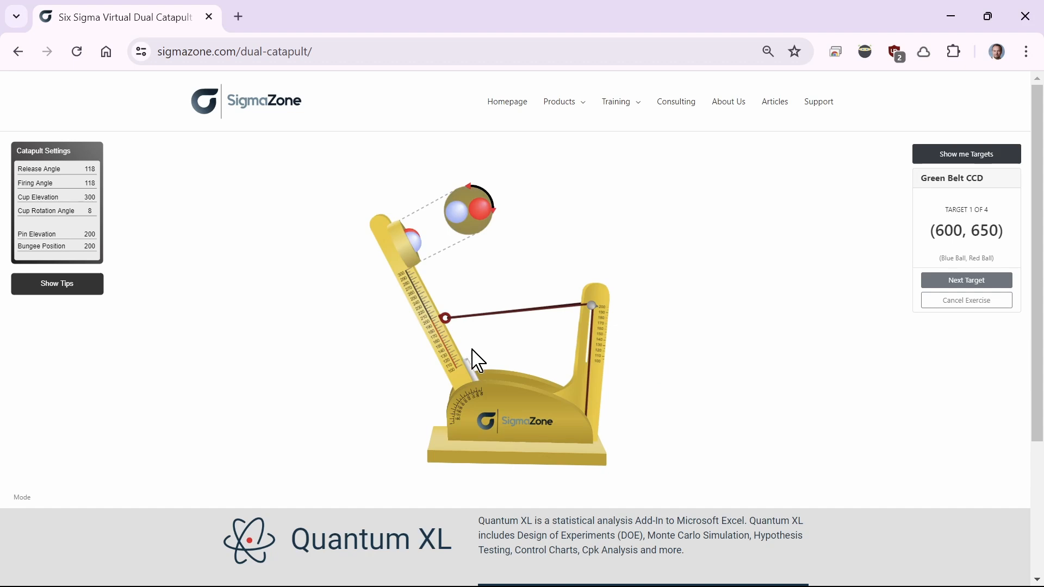
left_click_drag(472, 369, 470, 349)
left_click_drag(496, 226, 492, 239)
left_click_drag(388, 234, 264, 399)
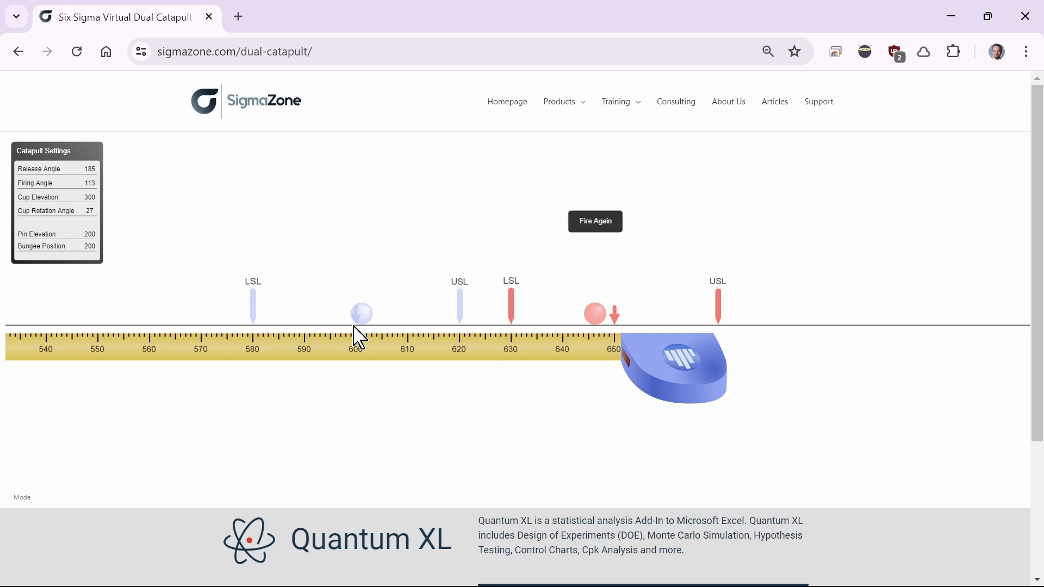
Return to the Excel workbook and mark the Cpk and DPM estimate rows of the Prediction table with red pen strokes
key("alt+Tab")
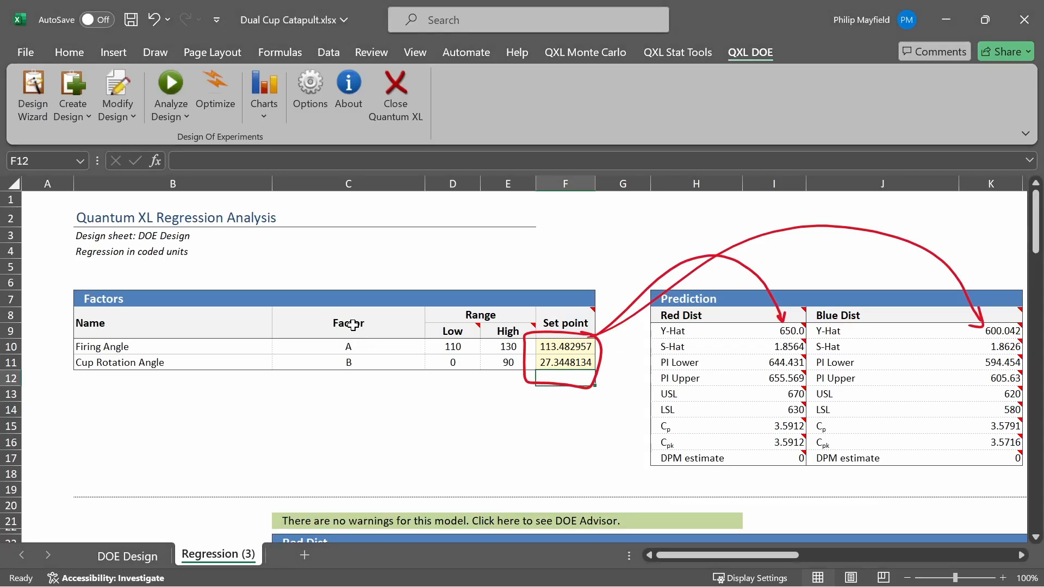
left_click_drag(605, 452, 655, 441)
left_click_drag(604, 483, 651, 466)
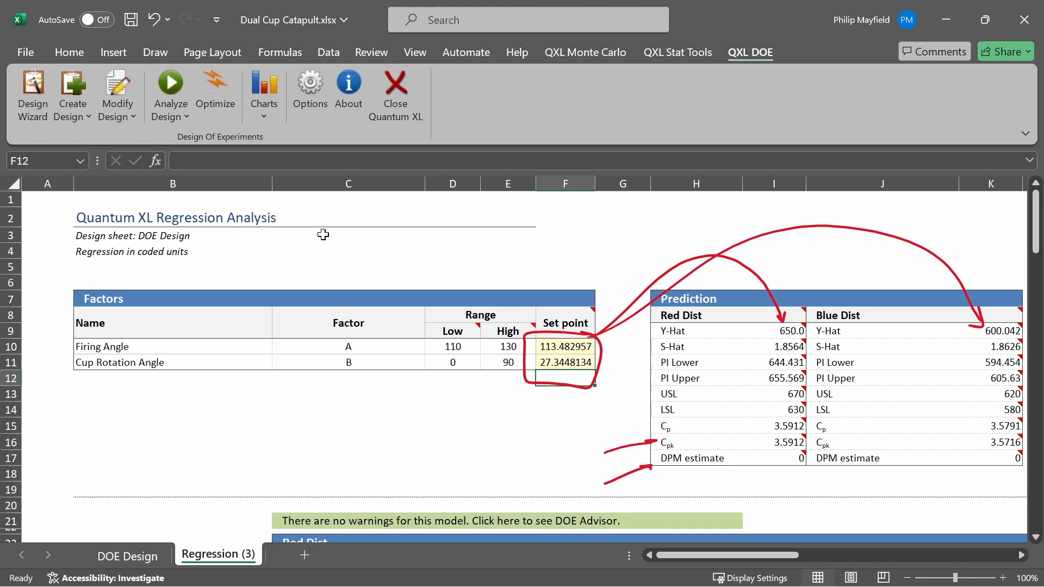
Reopen the optimizer, keep the factor ranges, and remove the between constraint on Blue Dist - Y-Hat
left_click(227, 114)
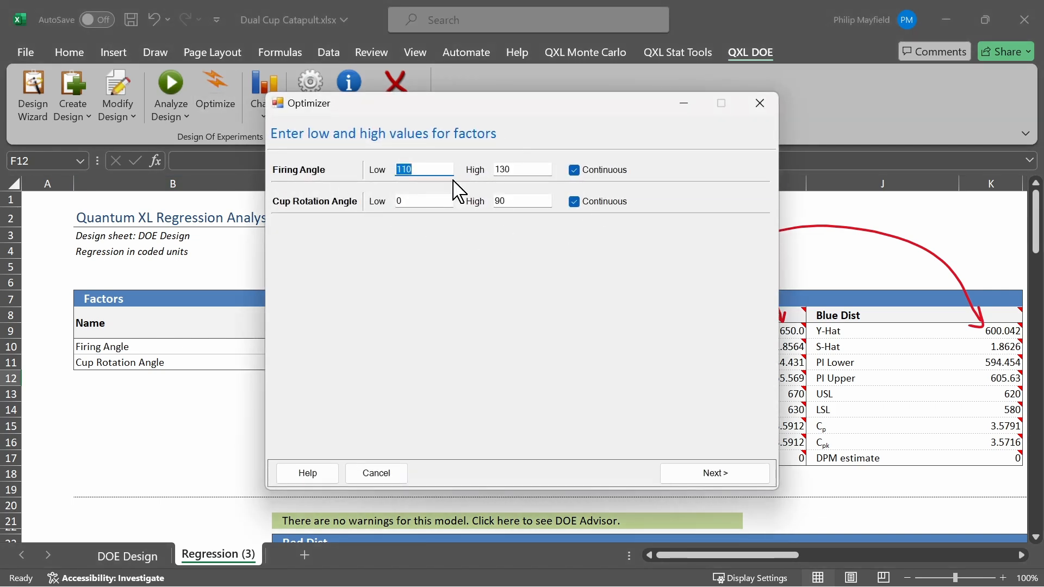
left_click(749, 481)
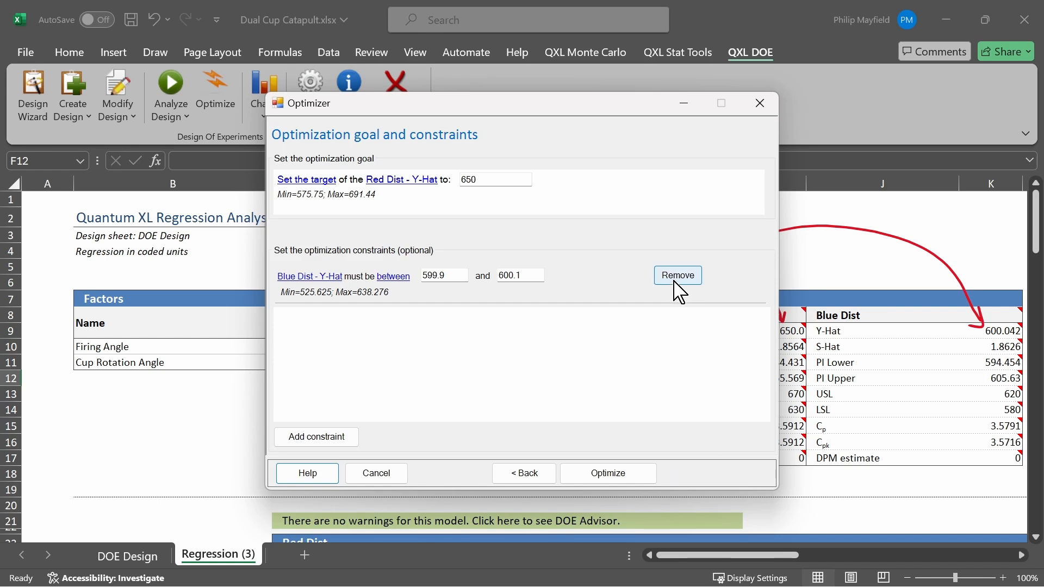
left_click(678, 276)
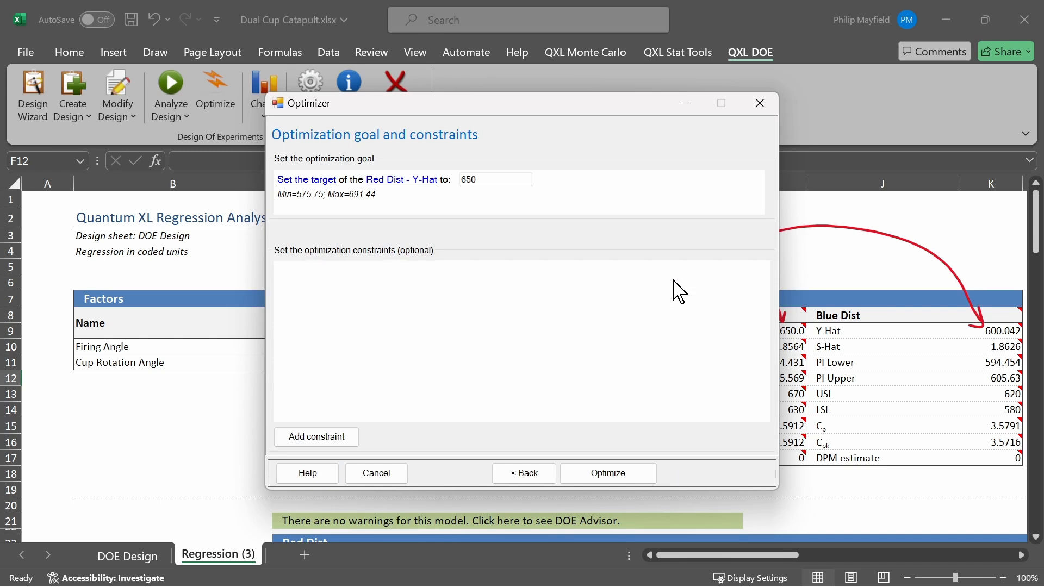
Change the optimization goal to Minimize DPM for all outputs, run the optimization, and save the result to the worksheet
left_click(317, 181)
left_click(335, 187)
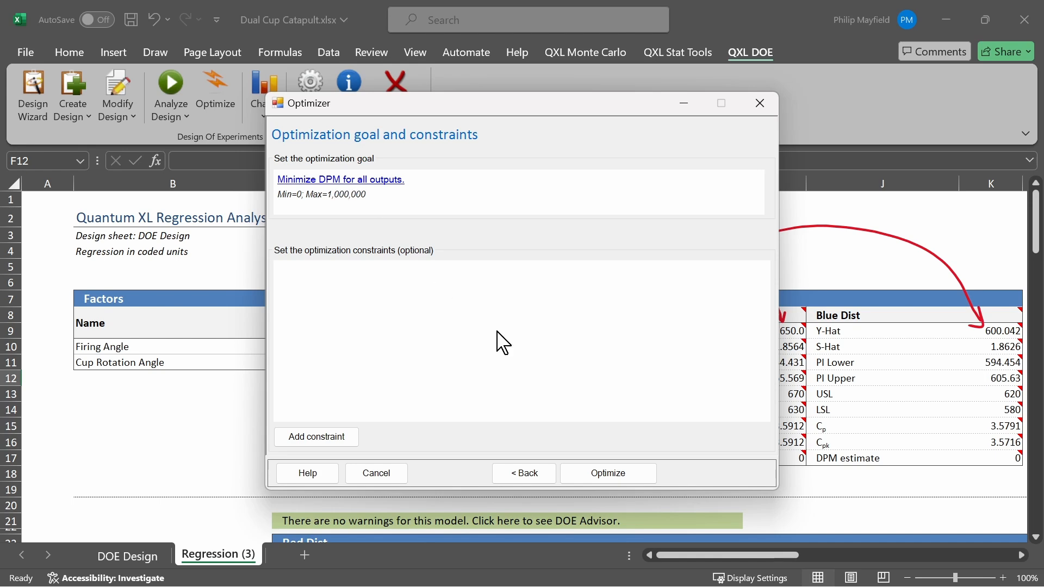
left_click(634, 476)
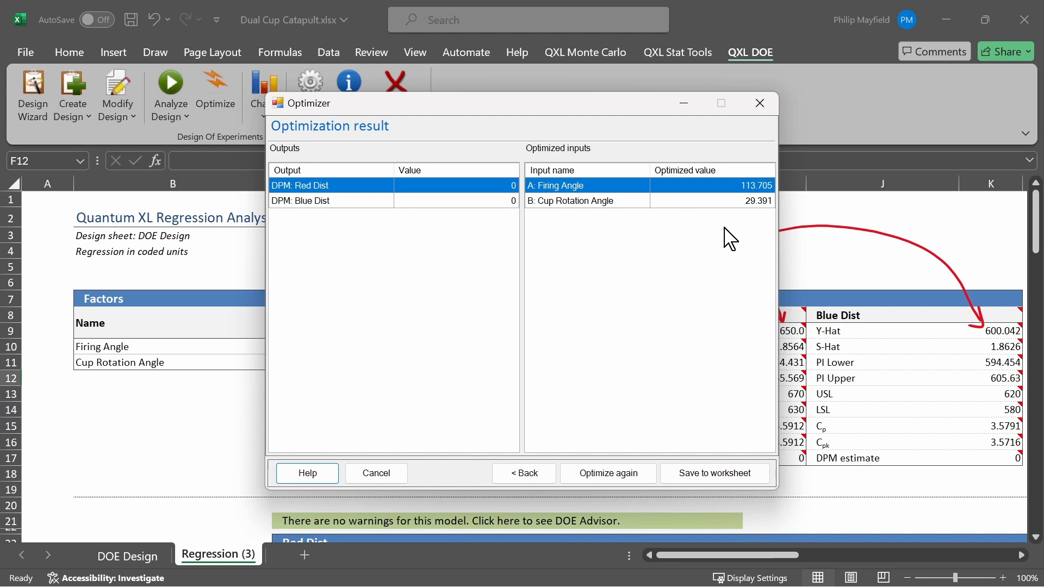
left_click(740, 481)
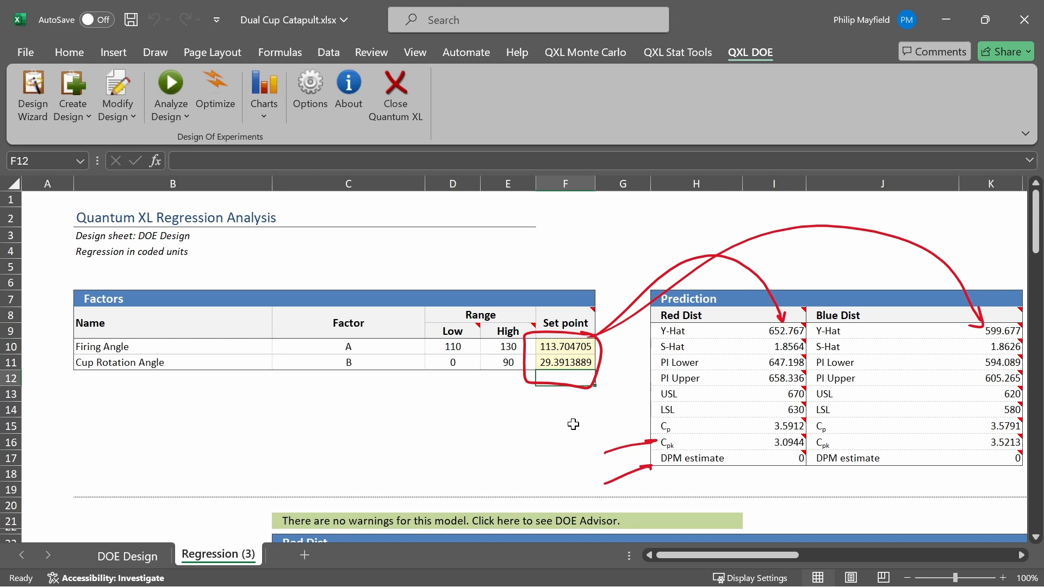
In the virtual catapult in Chrome, set the firing angle to 114 and cup rotation angle to 29, and fire again
key("alt+Tab")
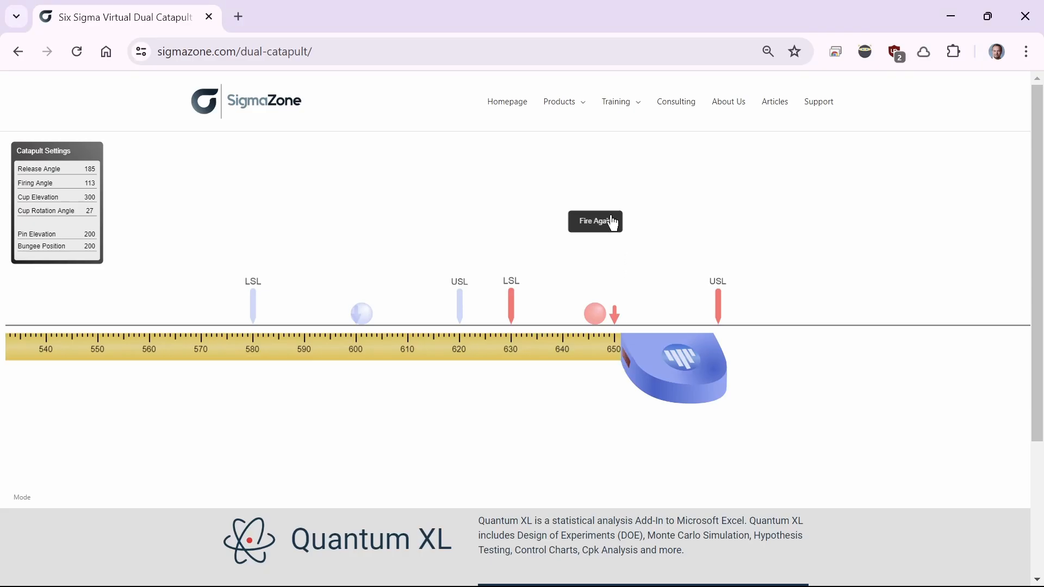
left_click(604, 222)
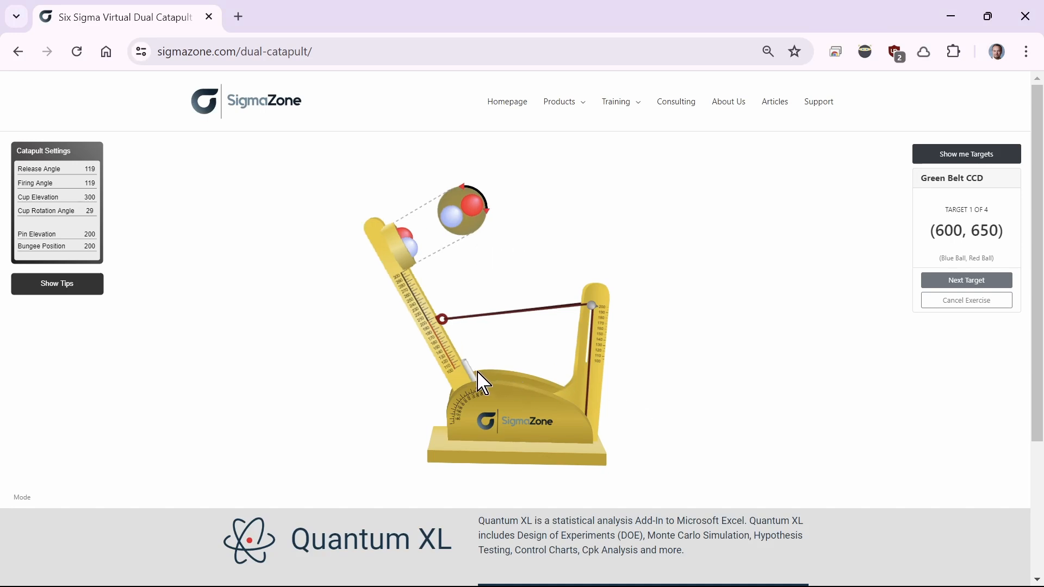
mouse_move(468, 368)
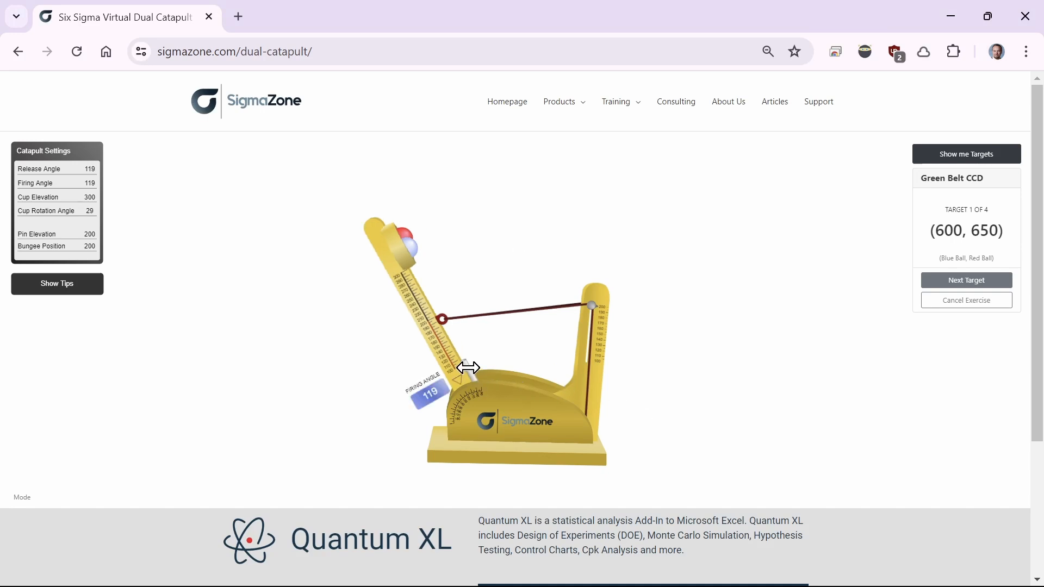
left_click_drag(468, 368, 473, 365)
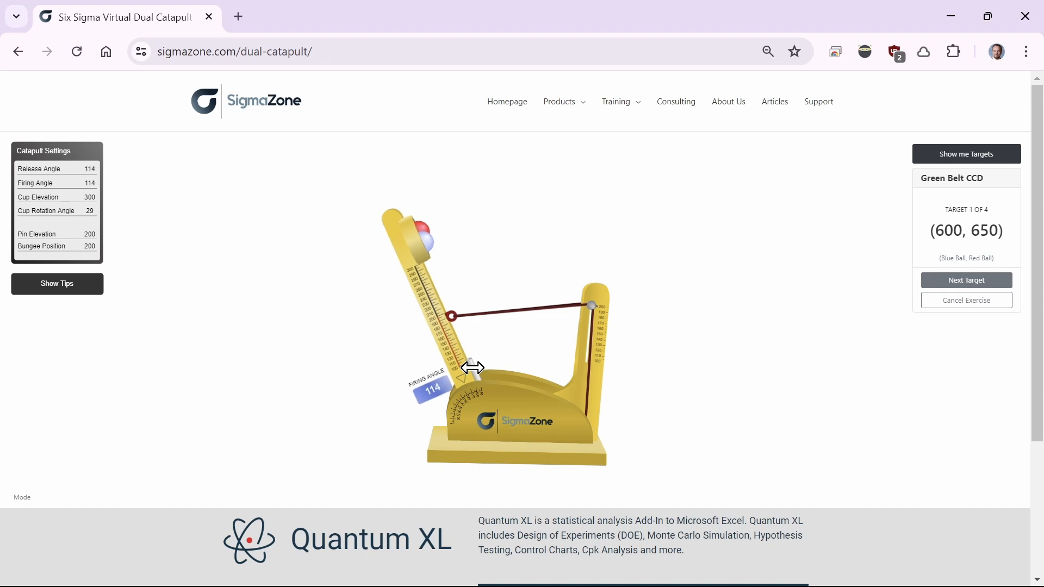
mouse_move(478, 333)
left_click_drag(491, 225, 494, 232)
left_click_drag(393, 223, 196, 501)
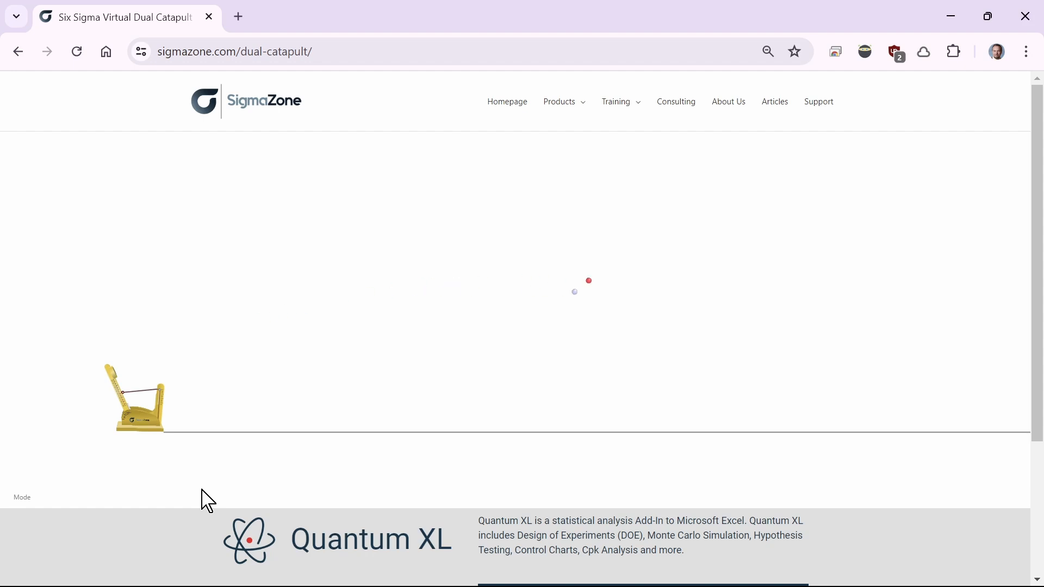